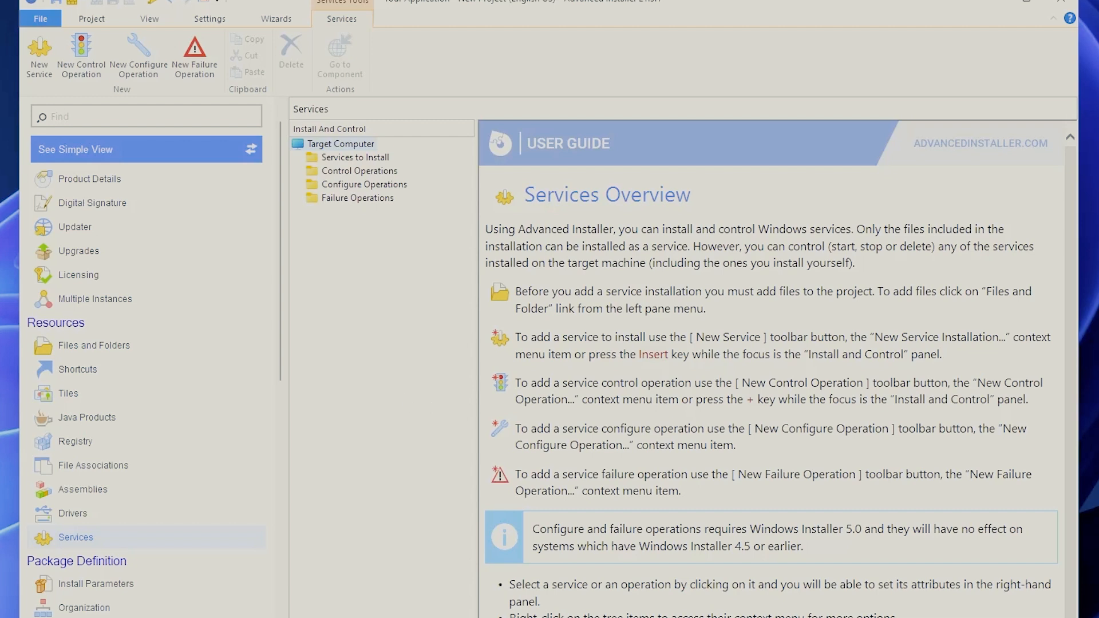
Add a new service to install, using HelloWorld.exe from the Application Folder as the service file
{"action": "left_click", "coordinate": [384, 170]}
{"action": "left_click", "coordinate": [389, 200]}
{"action": "left_click", "coordinate": [52, 70]}
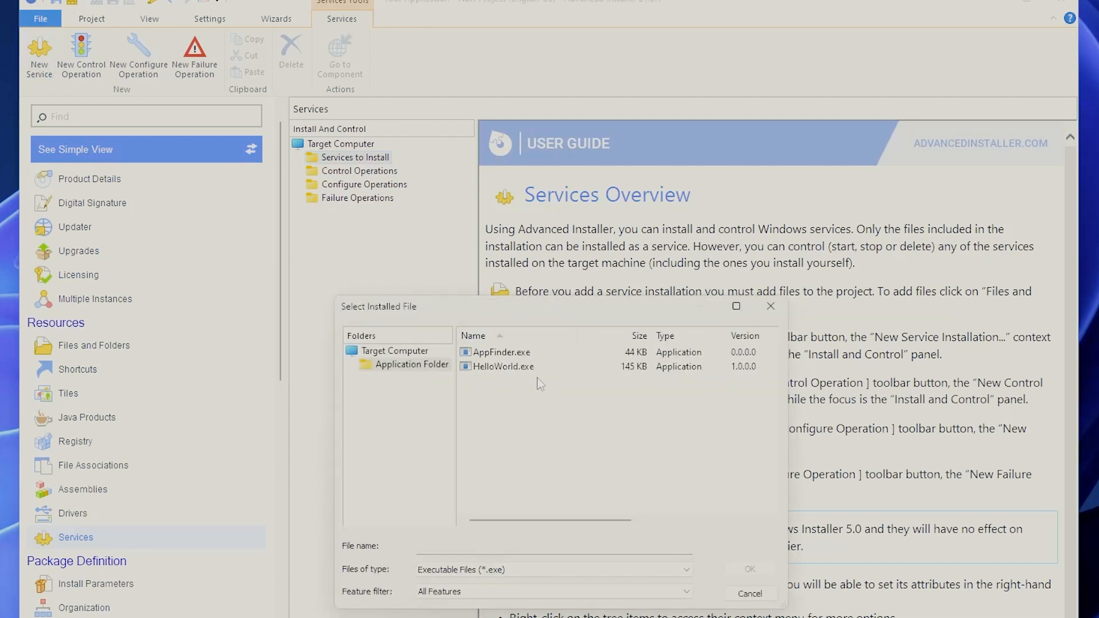
{"action": "left_click", "coordinate": [500, 356]}
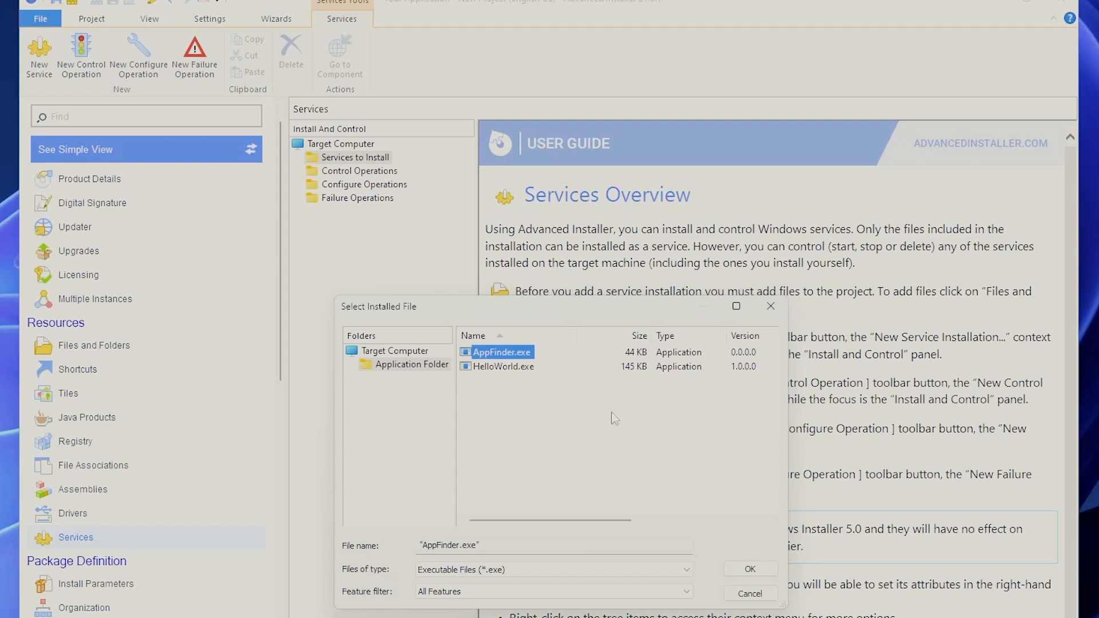
{"action": "left_click", "coordinate": [524, 368]}
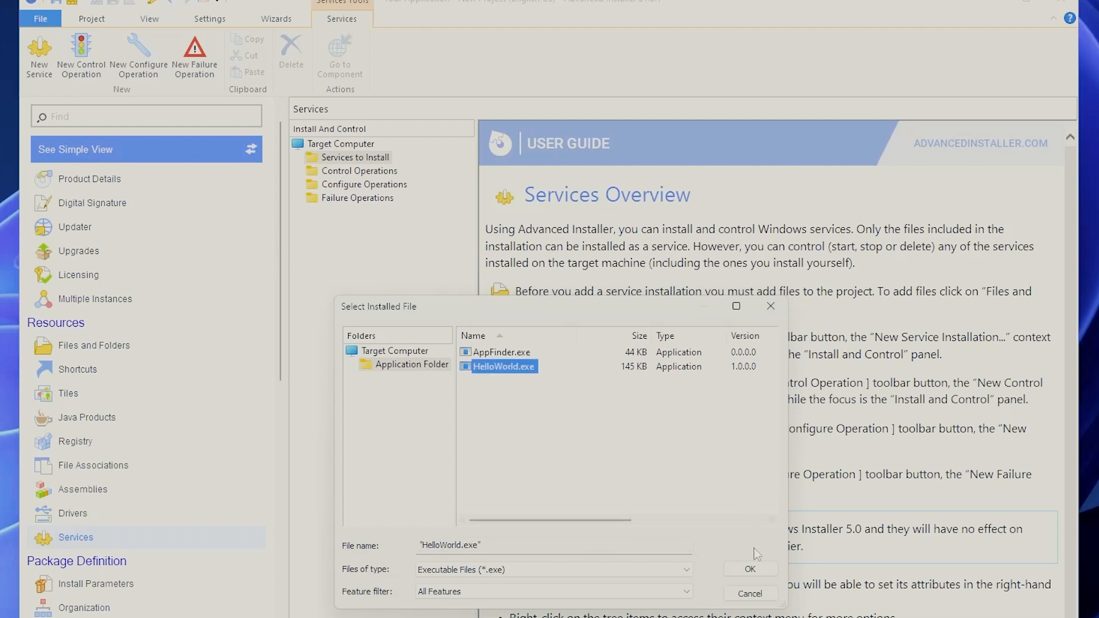
{"action": "left_click", "coordinate": [750, 569]}
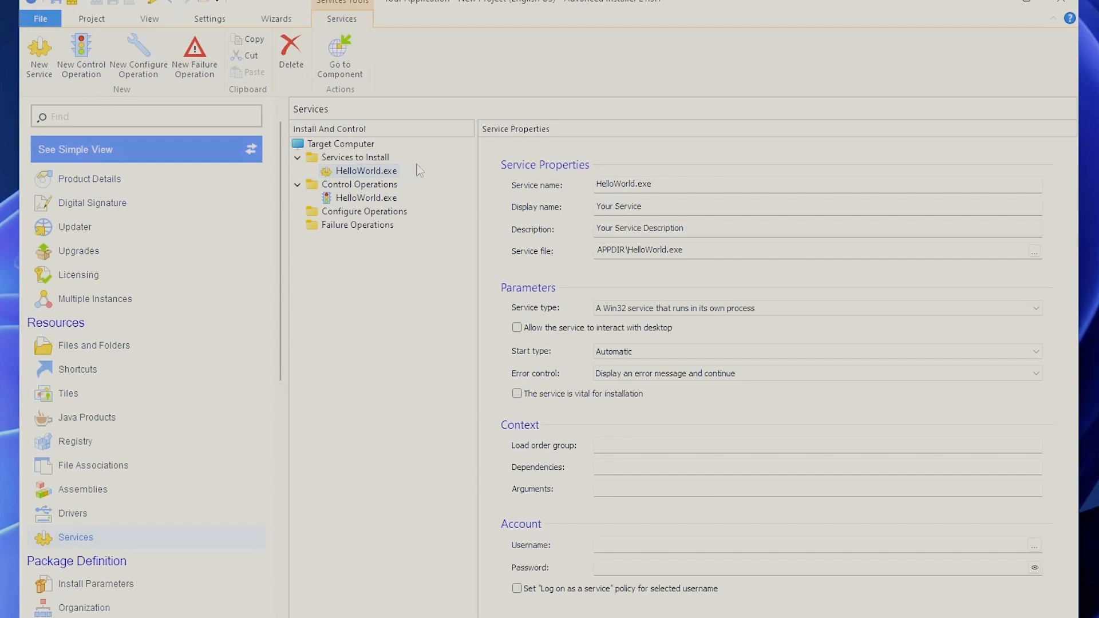
Open the Windows Services console and place its window below the service properties for comparison
{"action": "left_click", "coordinate": [363, 161]}
{"action": "left_click", "coordinate": [368, 174]}
{"action": "key", "text": "super"}
{"action": "type", "text": "services"}
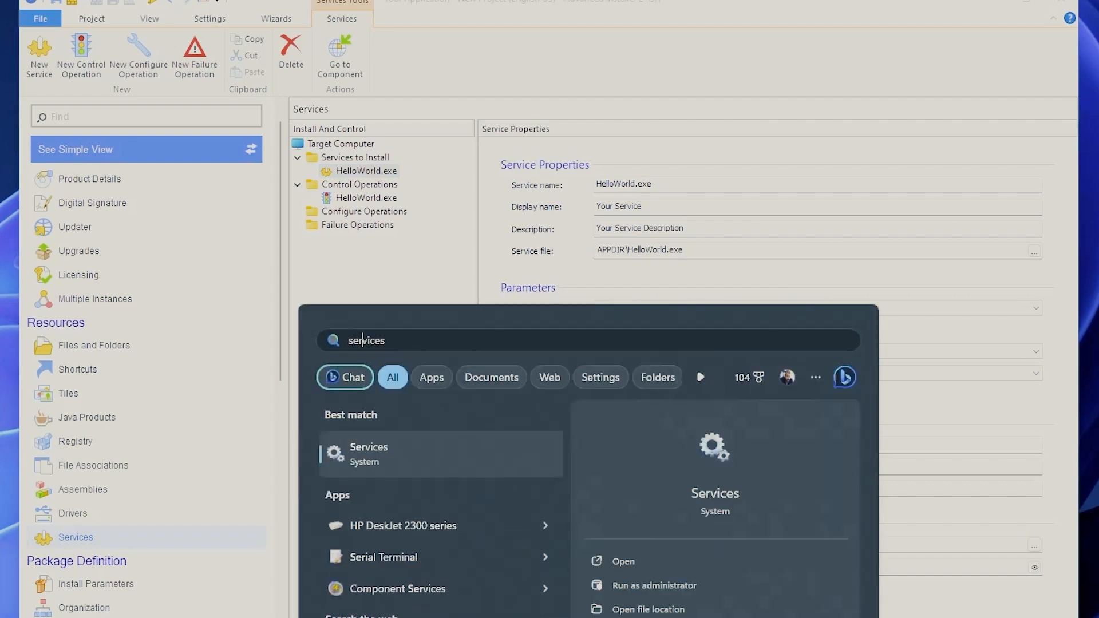
{"action": "key", "text": "Return"}
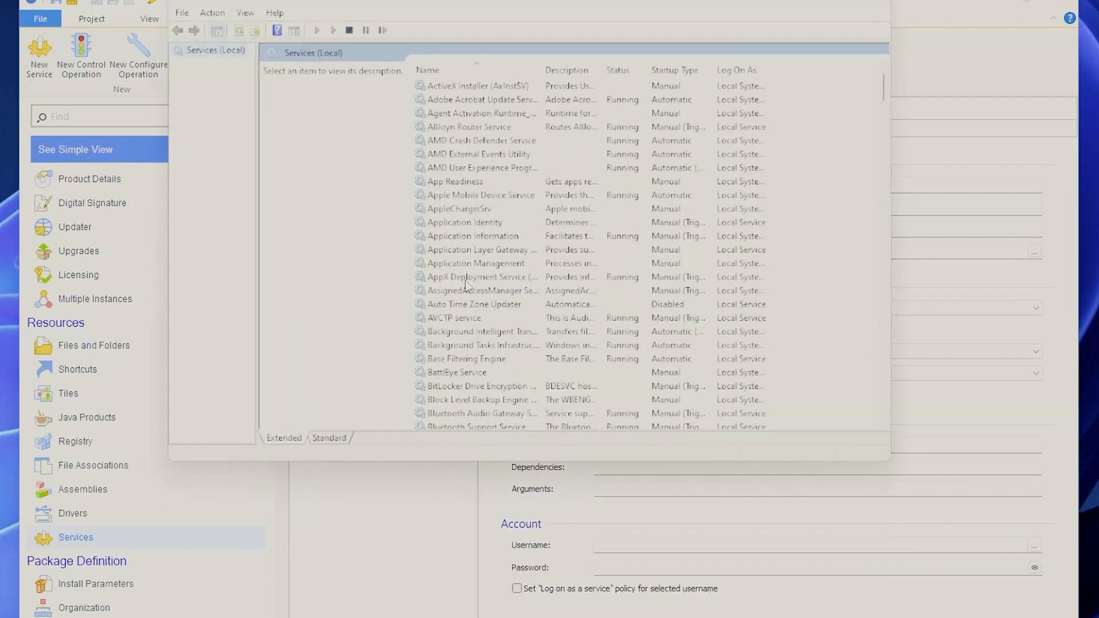
{"action": "left_click_drag", "start_coordinate": [544, 2], "coordinate": [577, 264]}
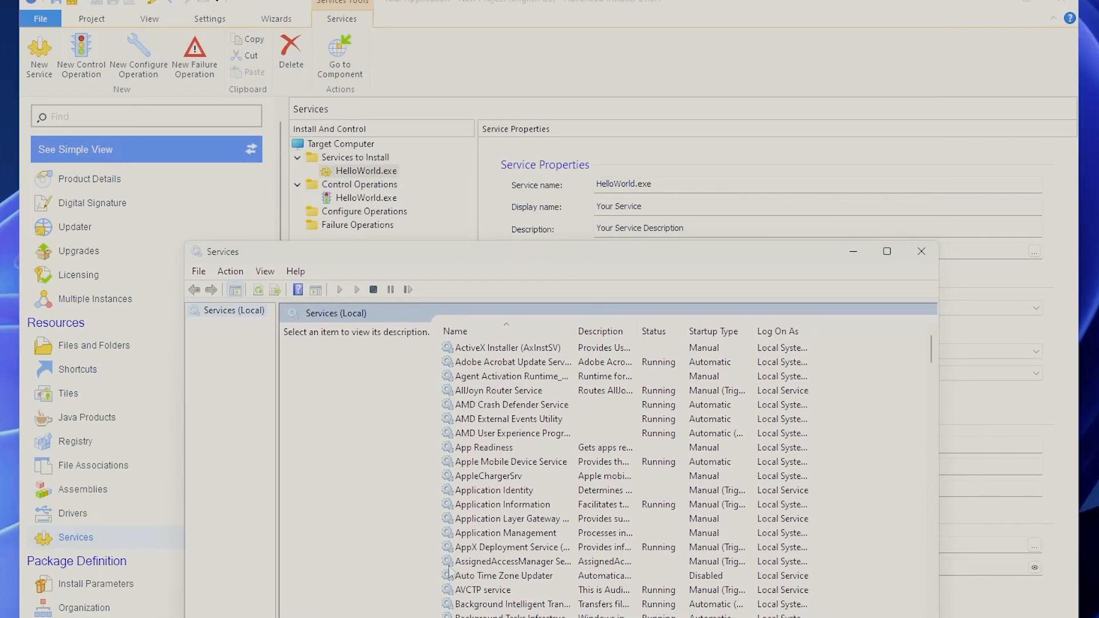
Set the installed service's name to HelloWorld, without the file extension
{"action": "left_click", "coordinate": [668, 201]}
{"action": "left_click", "coordinate": [674, 183]}
{"action": "key", "text": "BackSpace"}
{"action": "key", "text": "BackSpace"}
{"action": "key", "text": "BackSpace"}
{"action": "key", "text": "BackSpace"}
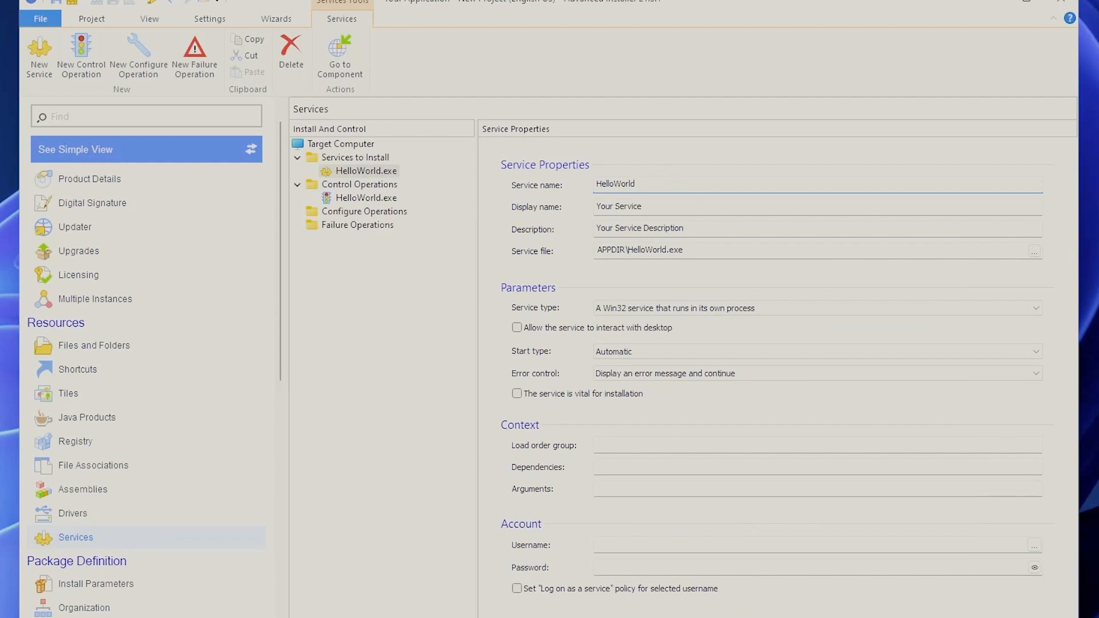
Look through the service names in the Windows Services console and return to Advanced Installer
{"action": "key", "text": "alt+Tab"}
{"action": "scroll", "coordinate": [508, 498], "scroll_direction": "down", "scroll_amount": 6}
{"action": "scroll", "coordinate": [481, 491], "scroll_direction": "down", "scroll_amount": 5}
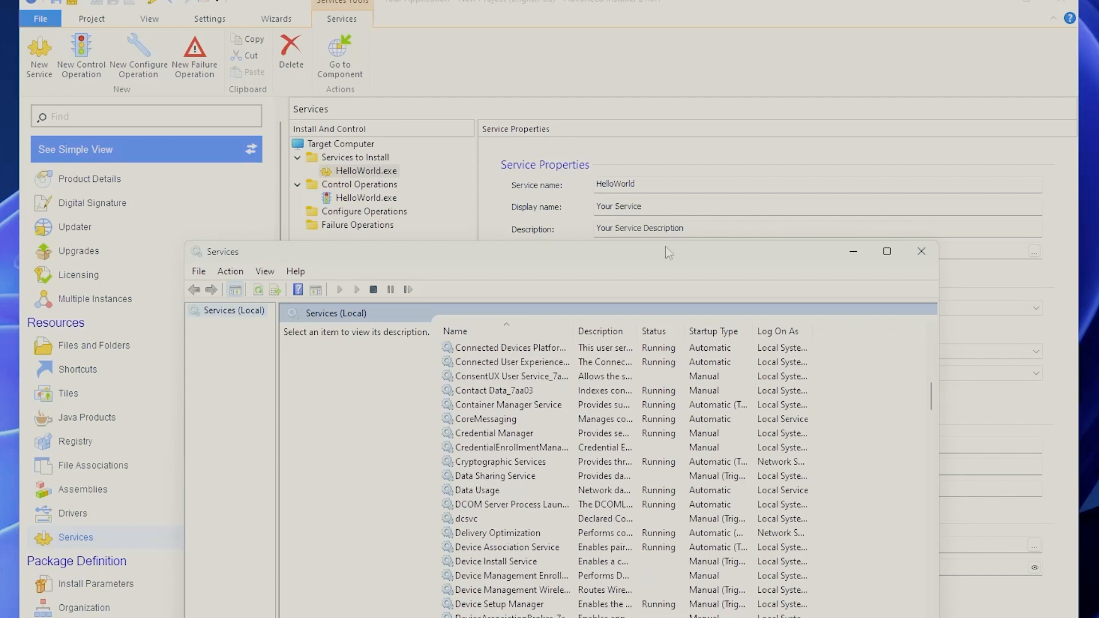
{"action": "left_click", "coordinate": [686, 65]}
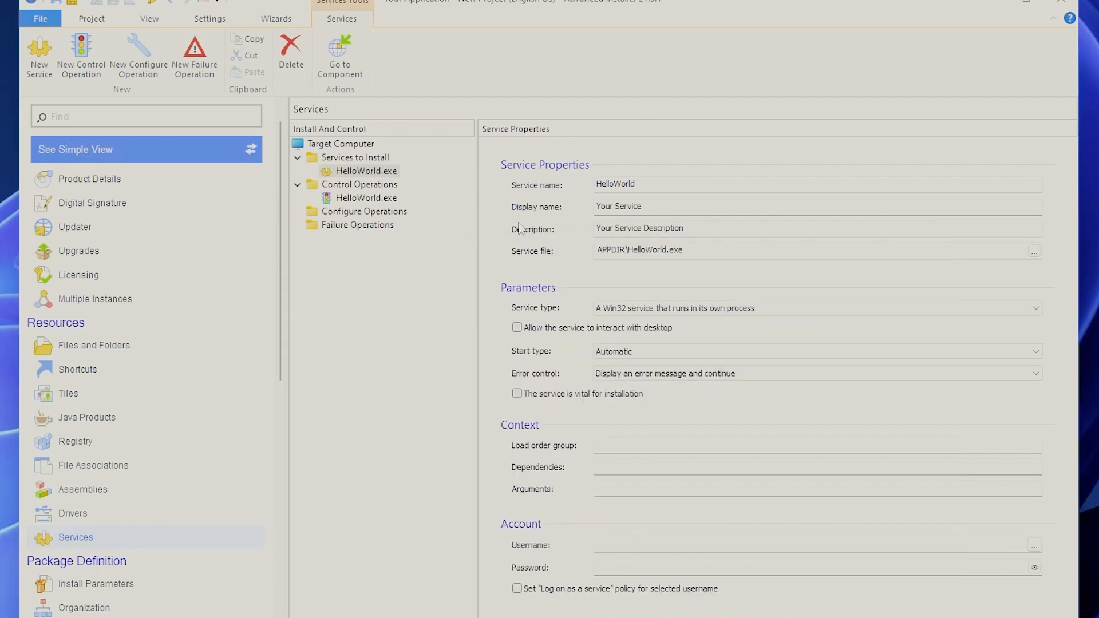
Open the HelloWorld control operation and try switching its on-install Start, Stop and Delete actions on and off
{"action": "left_click", "coordinate": [352, 195]}
{"action": "left_click", "coordinate": [609, 391]}
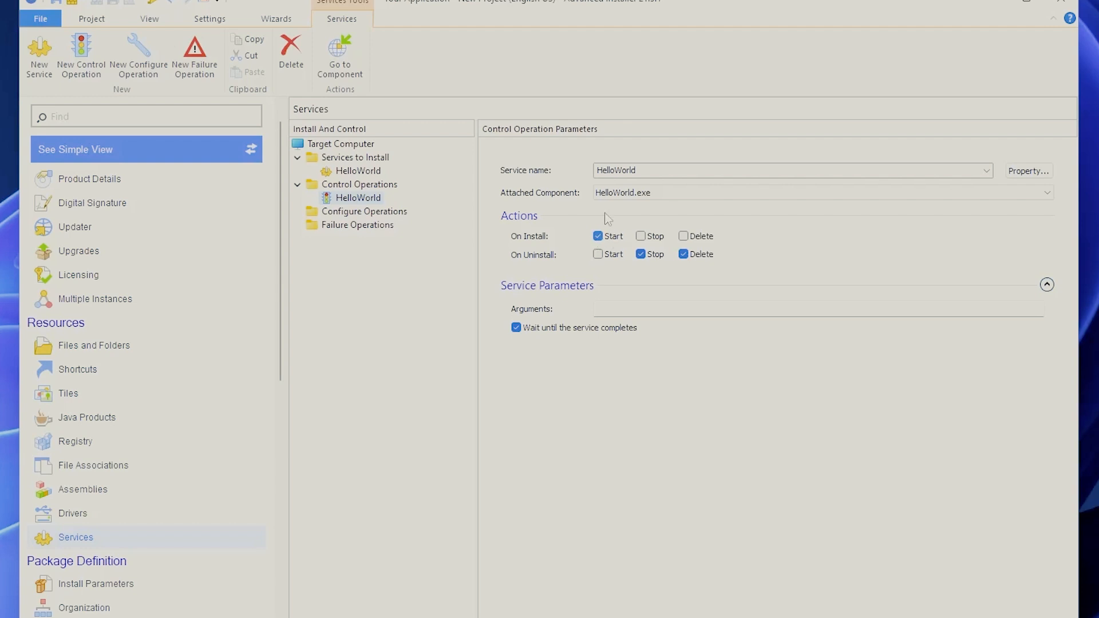
{"action": "left_click", "coordinate": [598, 238]}
{"action": "left_click", "coordinate": [598, 237]}
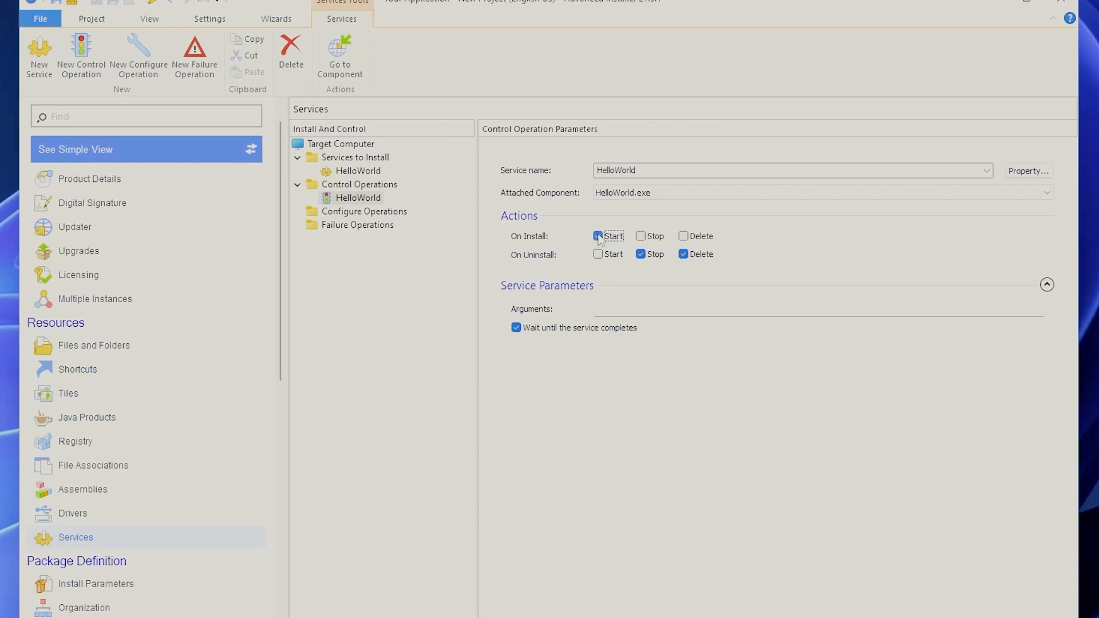
{"action": "left_click", "coordinate": [642, 238]}
{"action": "left_click", "coordinate": [683, 239]}
{"action": "left_click", "coordinate": [685, 234]}
{"action": "left_click", "coordinate": [650, 240]}
Add a configure operation for HelloWorld.exe and choose "When to run the failure actions for this service" as the setting to change
{"action": "left_click", "coordinate": [384, 215]}
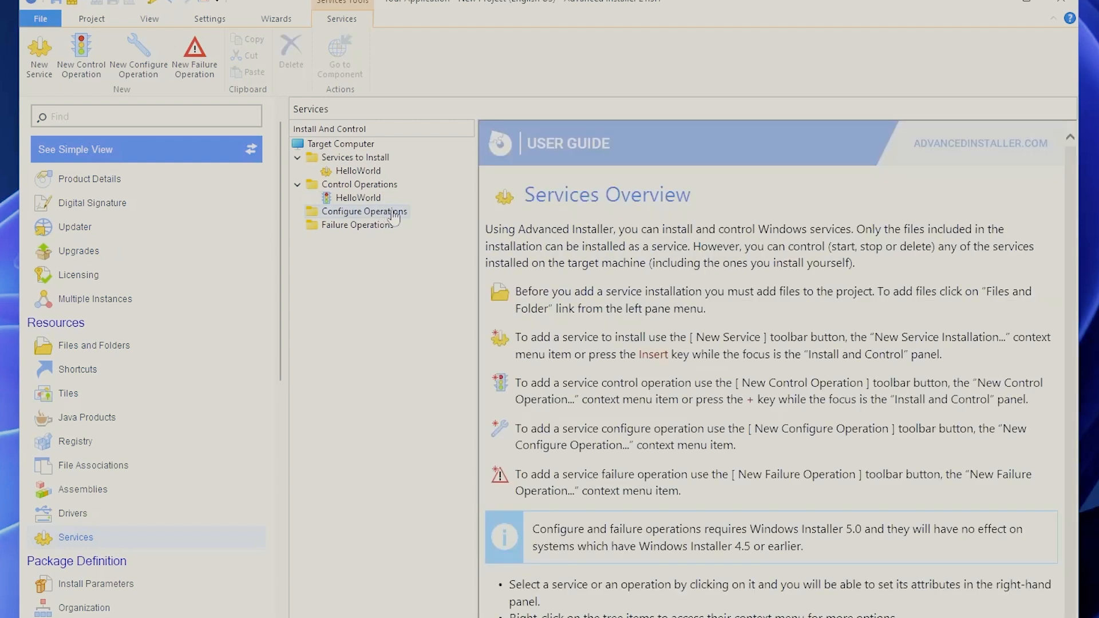
{"action": "left_click", "coordinate": [146, 66]}
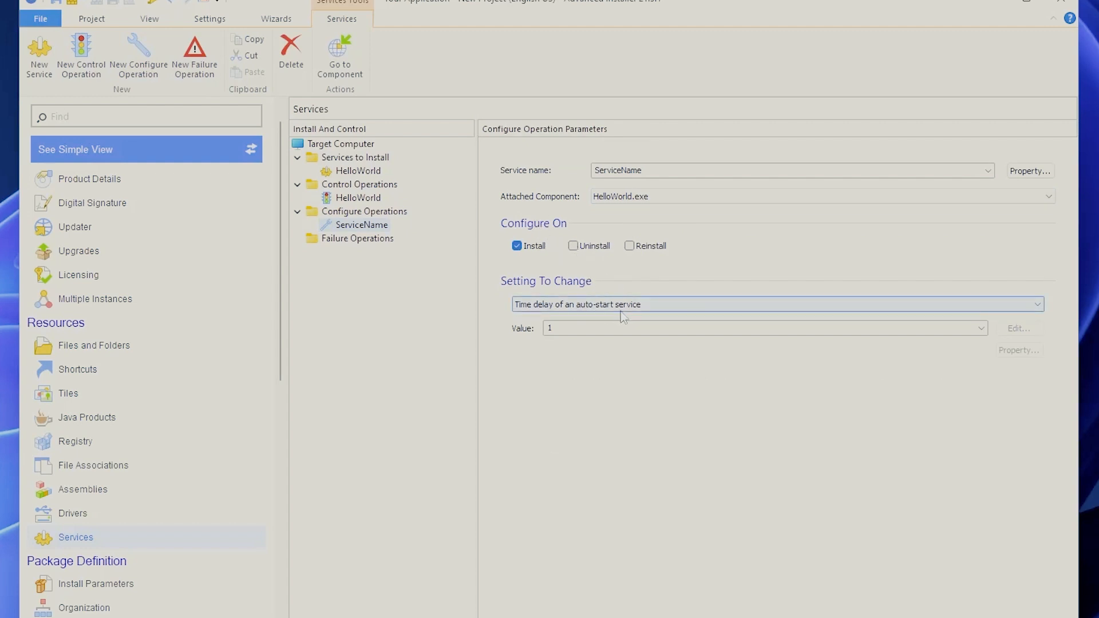
{"action": "left_click", "coordinate": [651, 306]}
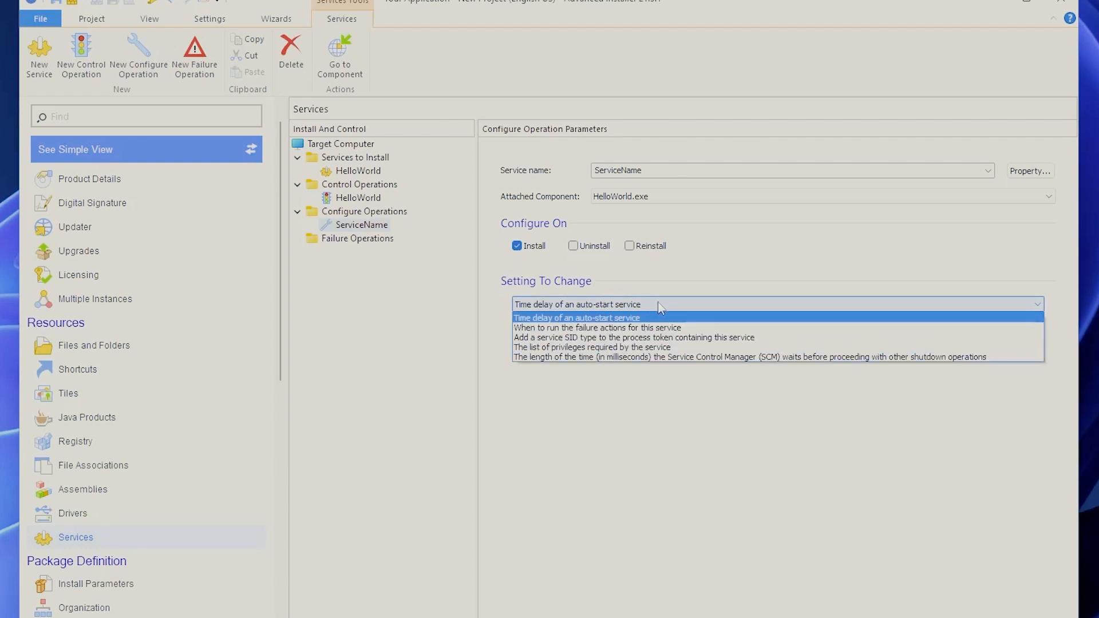
{"action": "left_click", "coordinate": [689, 329]}
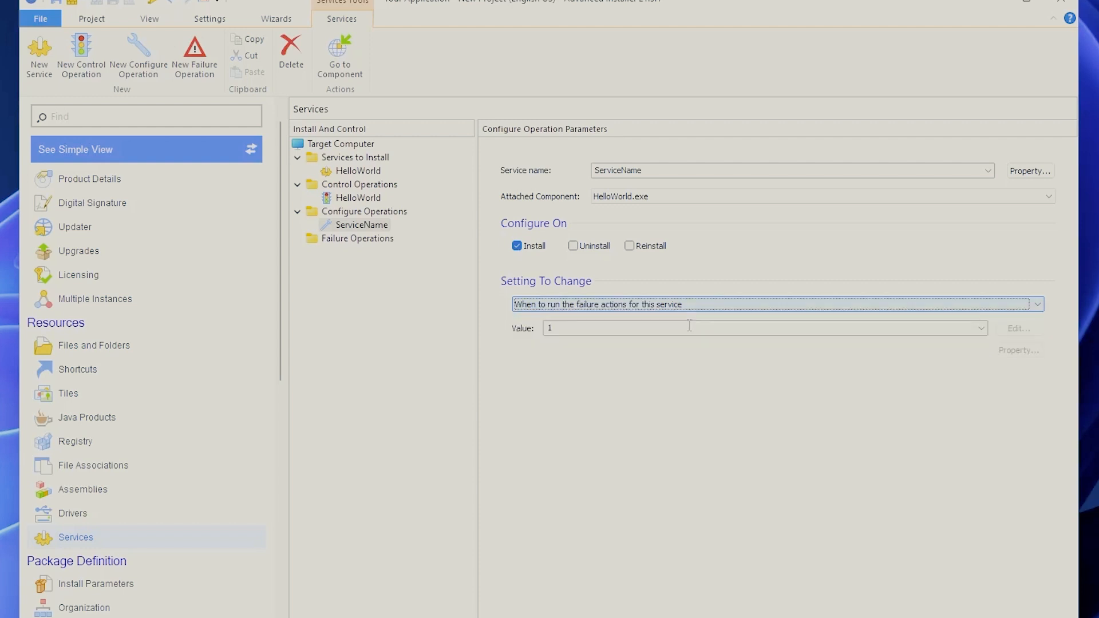
{"action": "key", "text": "Tab"}
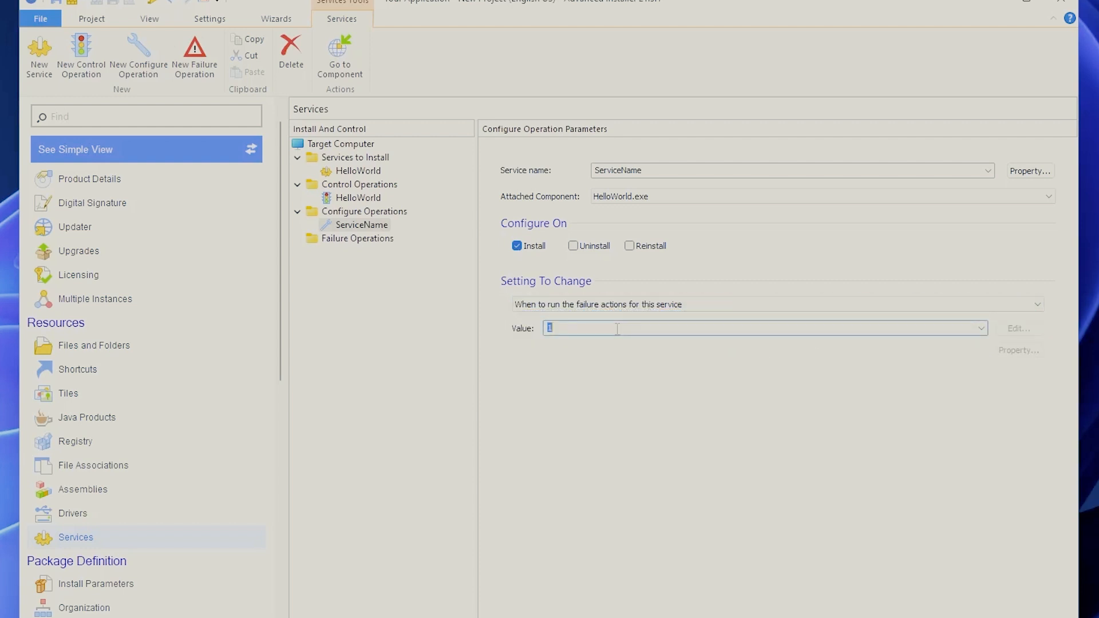
Try the setting for the list of privileges required by the service, cancelling the privilege selection
{"action": "left_click", "coordinate": [802, 304]}
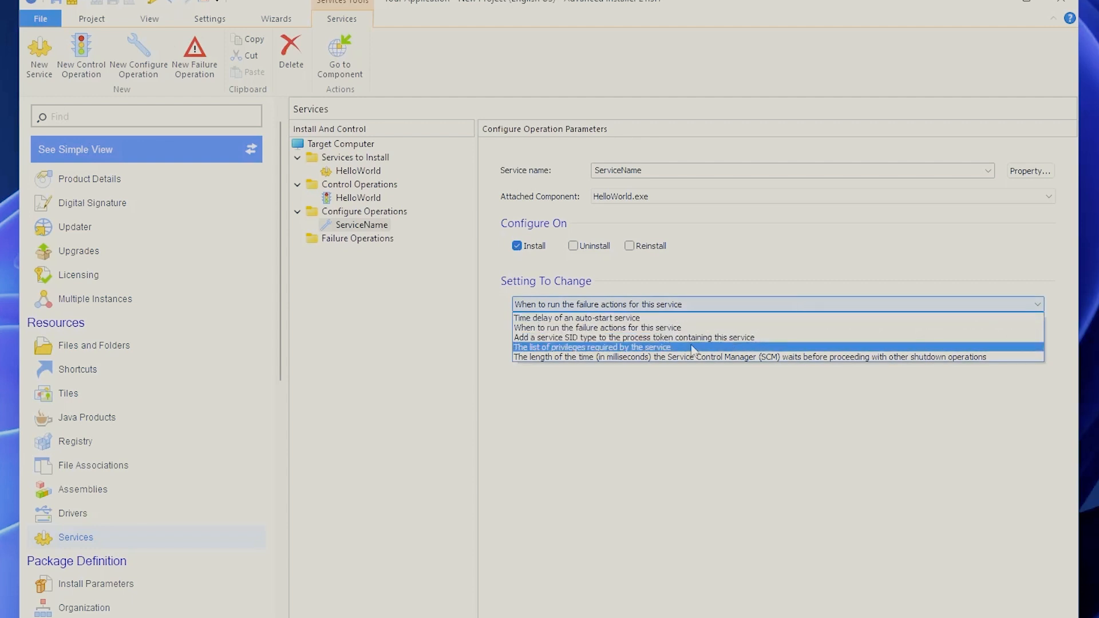
{"action": "left_click", "coordinate": [674, 348]}
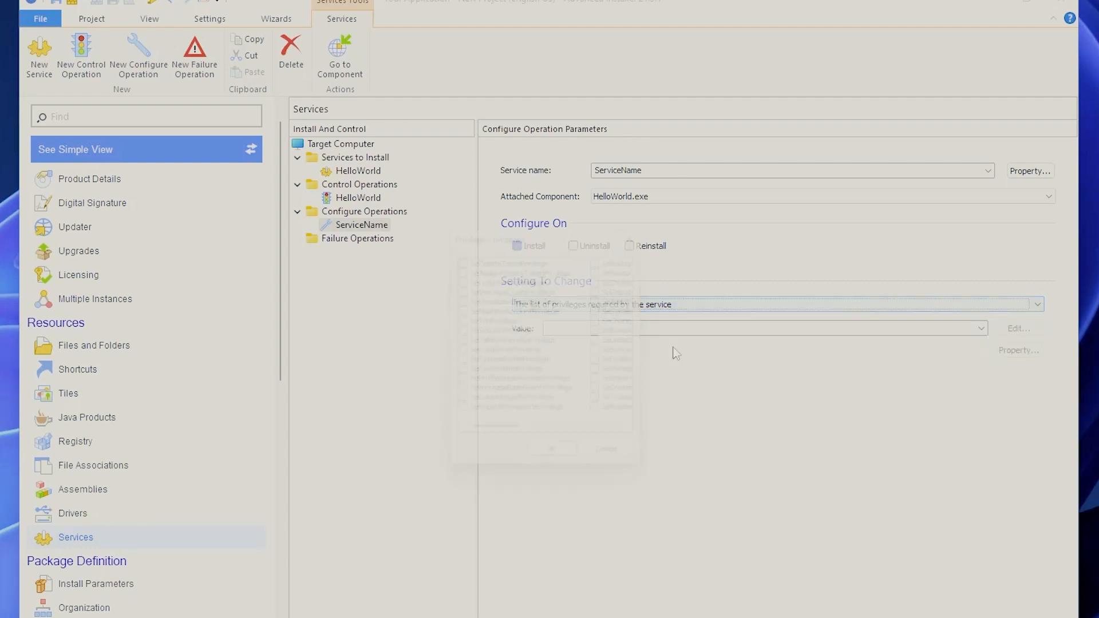
{"action": "mouse_move", "coordinate": [491, 435]}
{"action": "left_mouse_down"}
{"action": "mouse_move", "coordinate": [606, 440]}
{"action": "mouse_move", "coordinate": [487, 443]}
{"action": "left_mouse_up"}
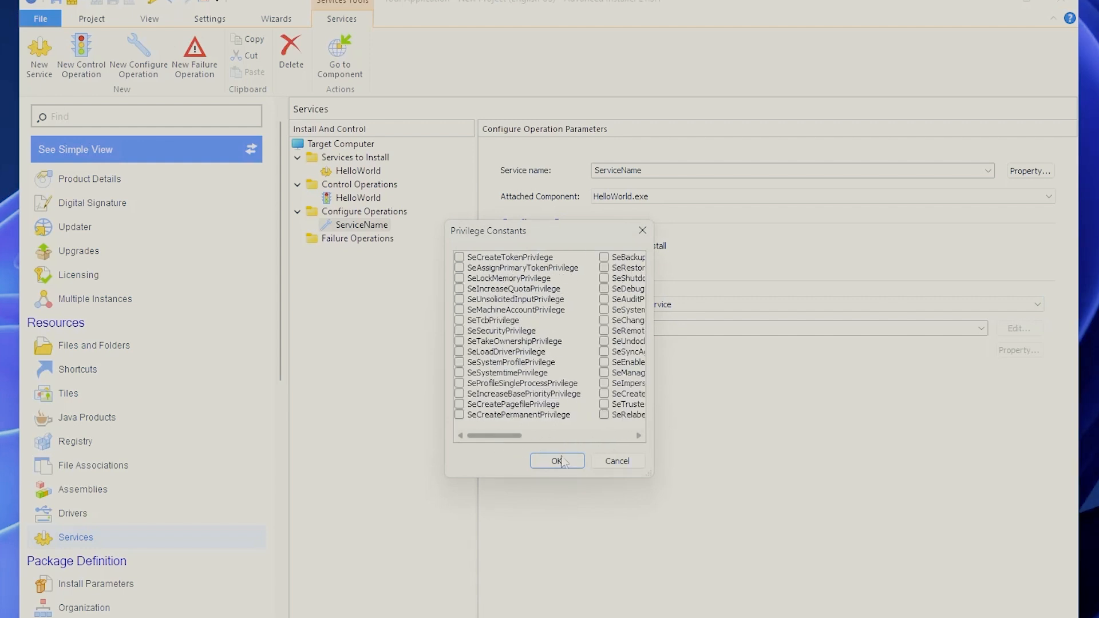
{"action": "left_click", "coordinate": [617, 461]}
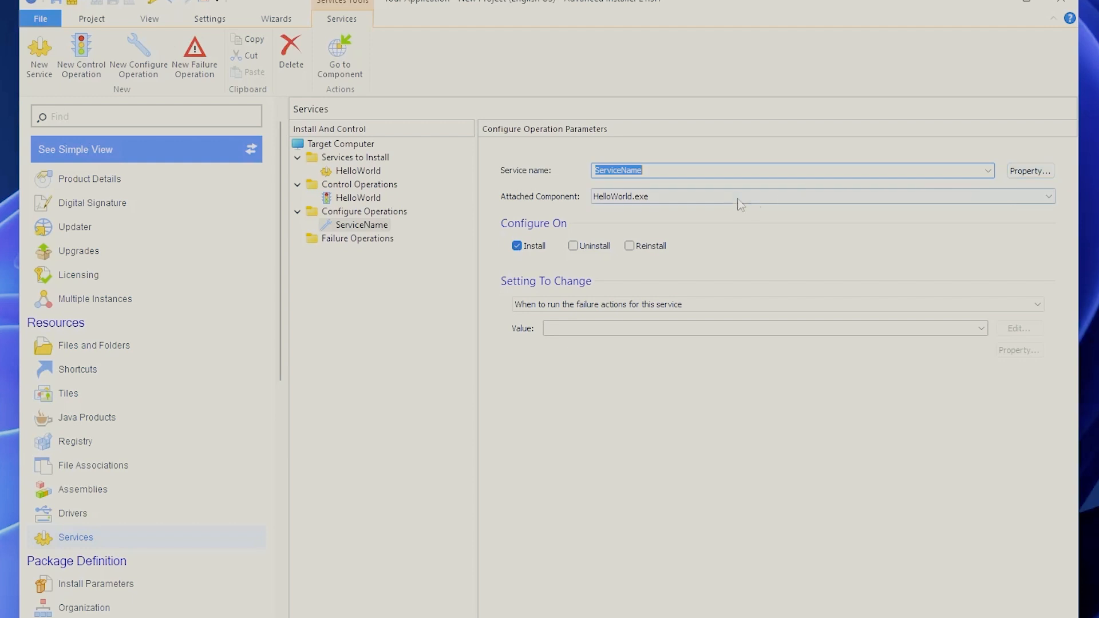
Examine the properties available for the configure operation's service name without selecting one
{"action": "left_click", "coordinate": [374, 352]}
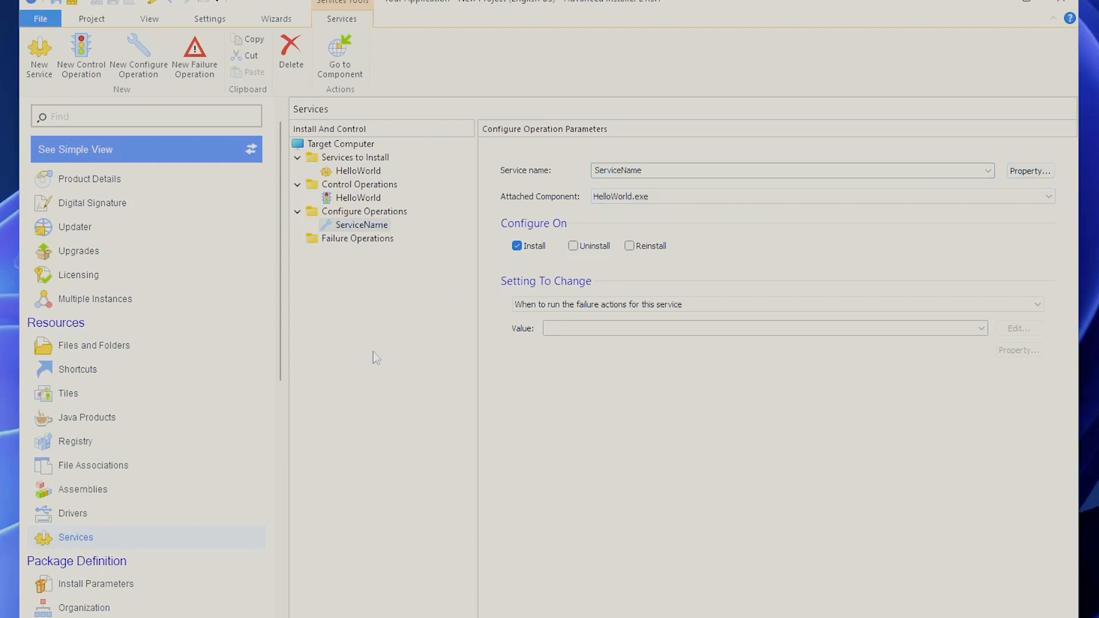
{"action": "left_click", "coordinate": [1030, 170]}
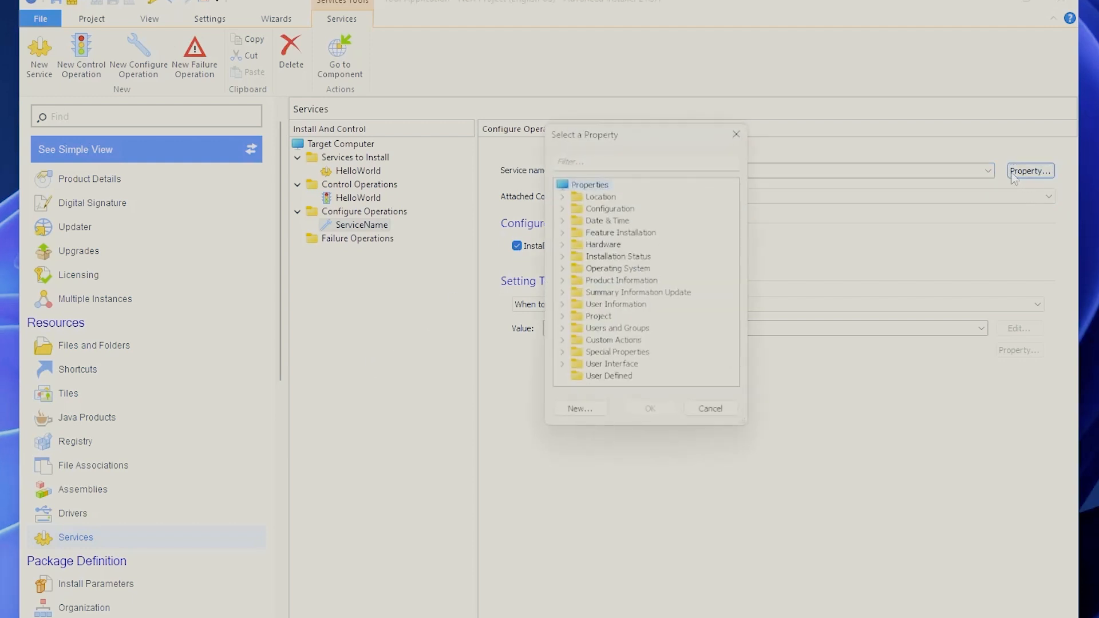
{"action": "left_click", "coordinate": [712, 409]}
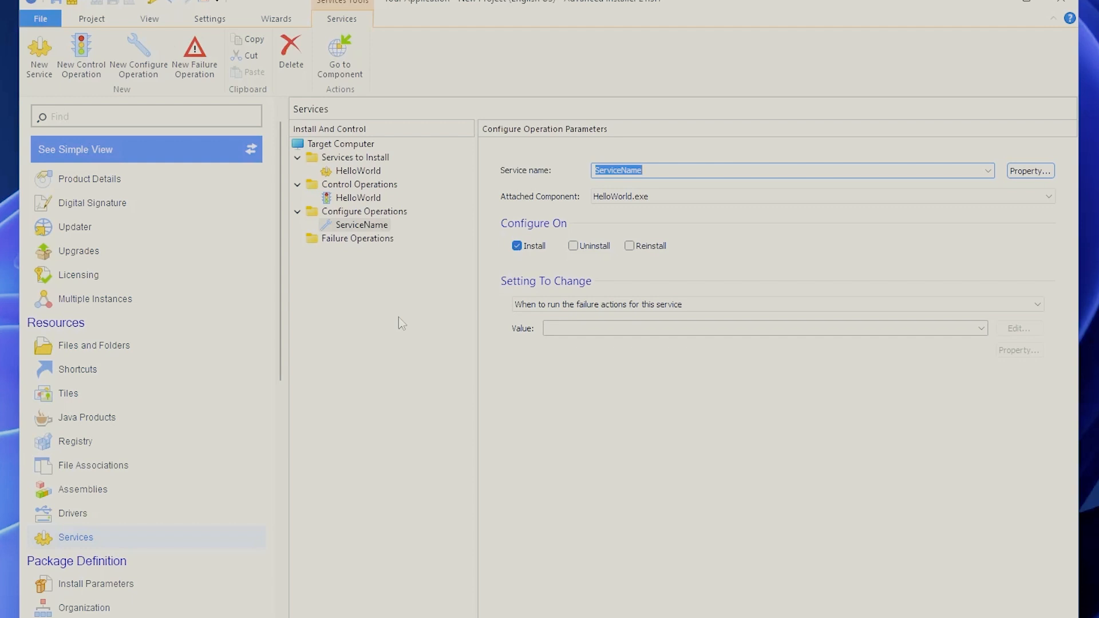
Add a failure operation attached to HelloWorld.exe and make it apply on uninstall as well as install
{"action": "left_click", "coordinate": [366, 247]}
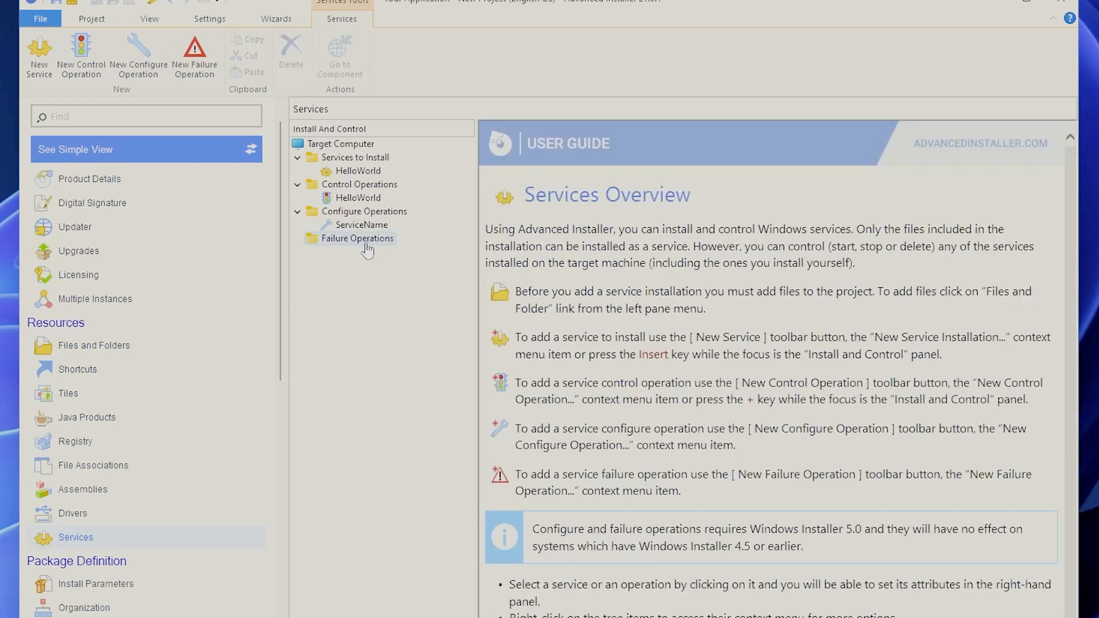
{"action": "left_click", "coordinate": [200, 70]}
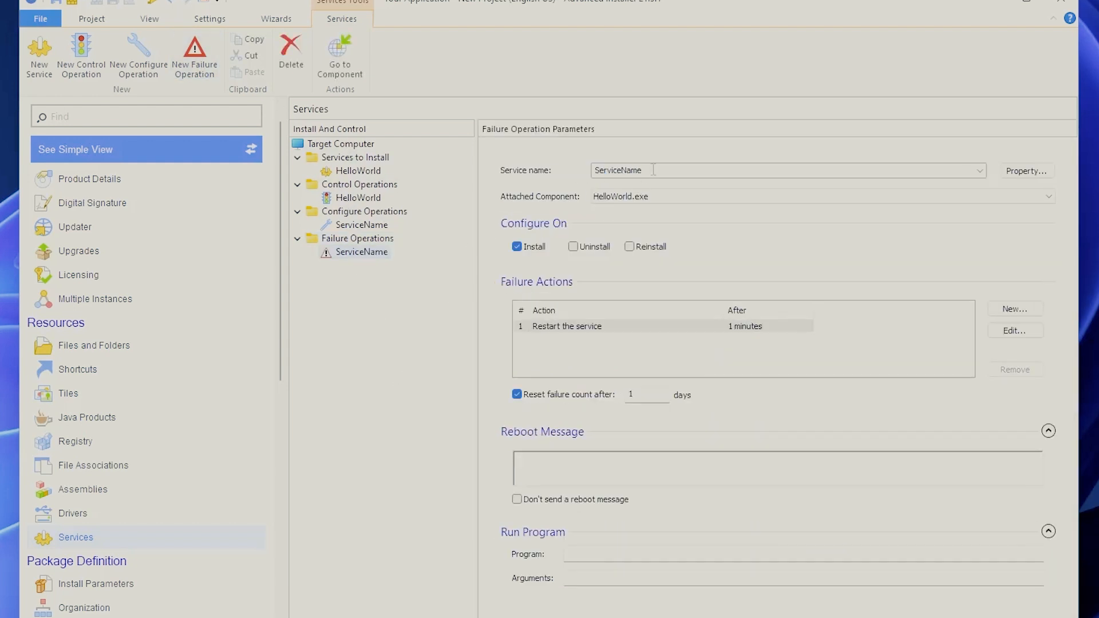
{"action": "left_click", "coordinate": [664, 198]}
{"action": "left_click", "coordinate": [655, 330]}
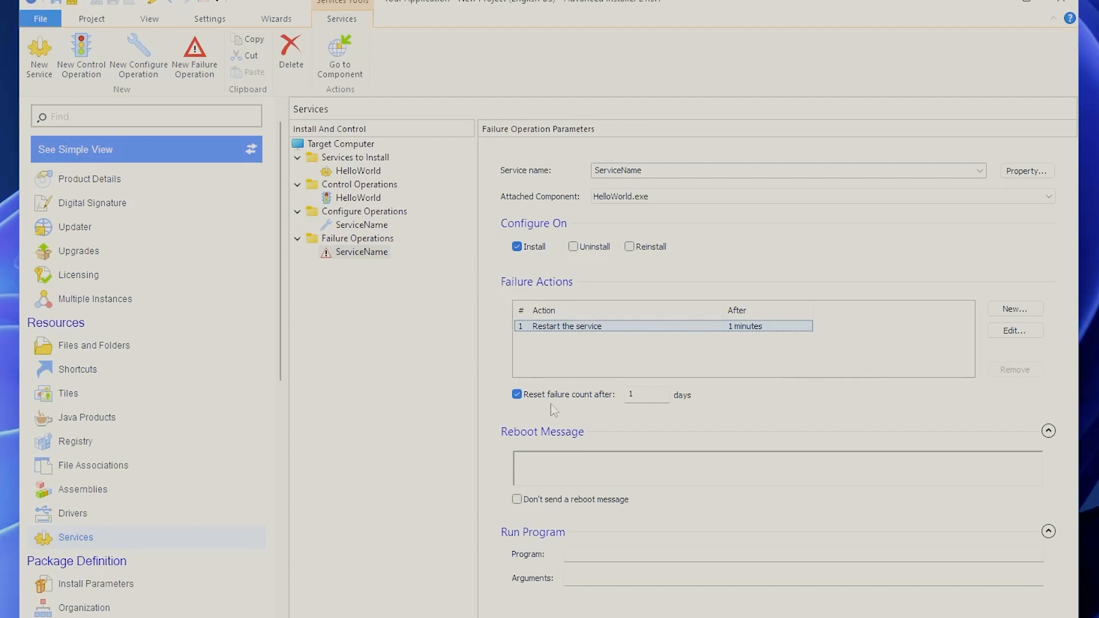
{"action": "left_click", "coordinate": [551, 458]}
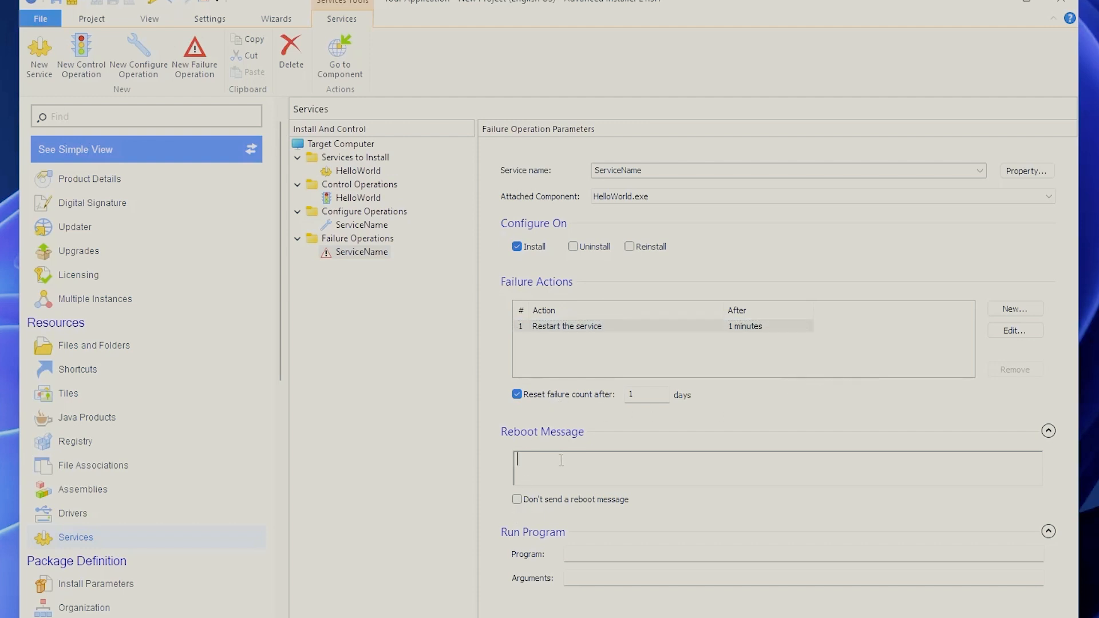
{"action": "left_click", "coordinate": [712, 500]}
{"action": "left_click", "coordinate": [567, 500]}
{"action": "left_click", "coordinate": [598, 248]}
Add a failure action that runs a program after 1 minute
{"action": "left_click", "coordinate": [1013, 309]}
{"action": "left_click", "coordinate": [1010, 309]}
{"action": "left_click", "coordinate": [648, 344]}
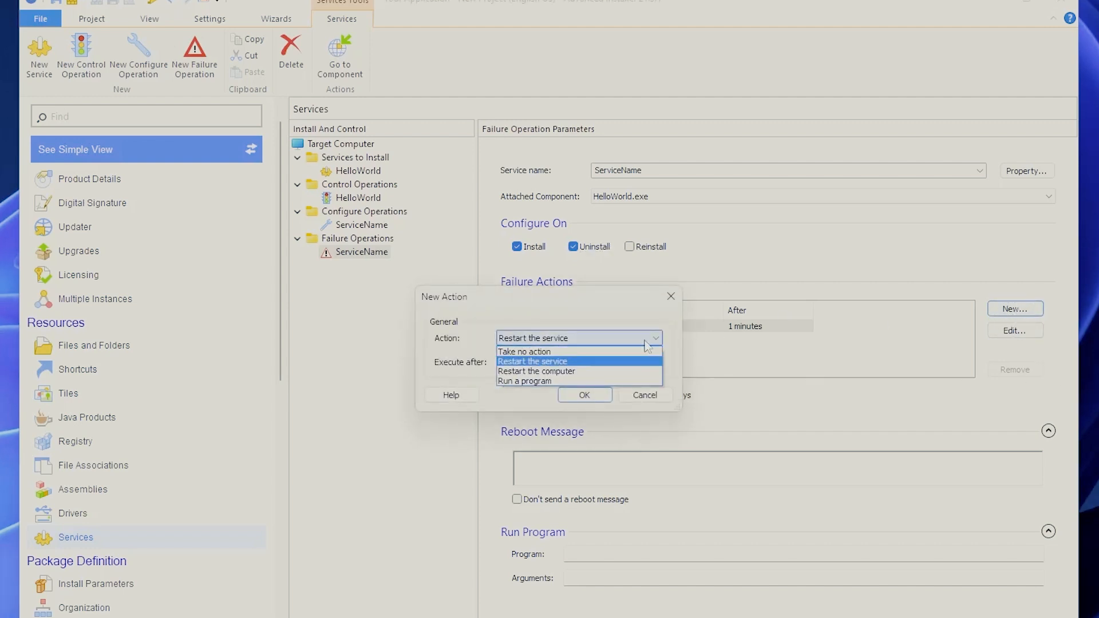
{"action": "left_click", "coordinate": [589, 382]}
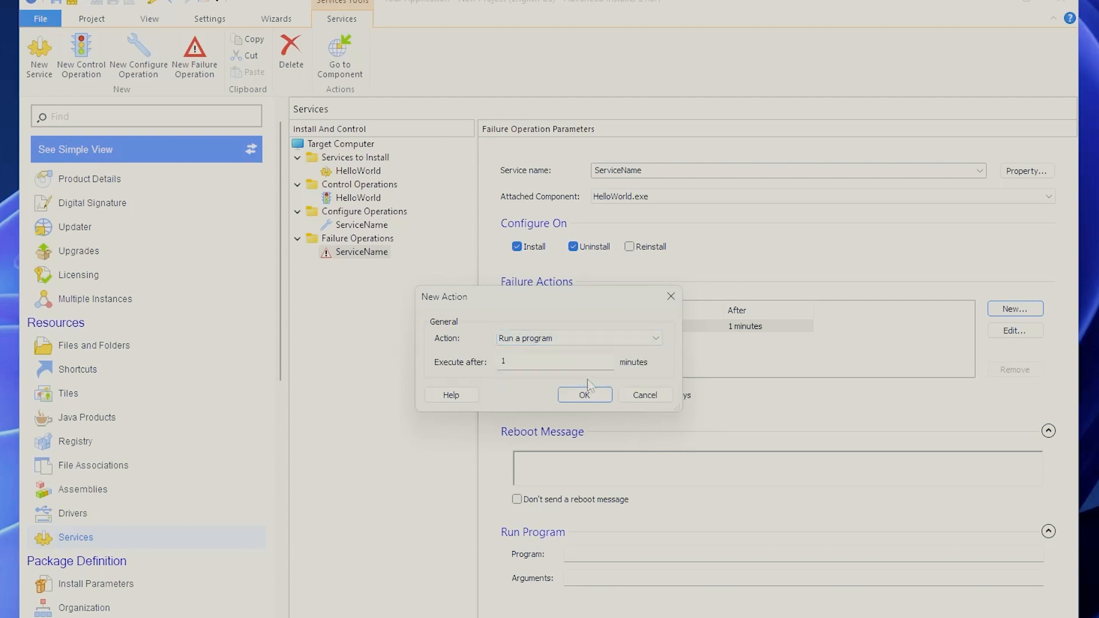
{"action": "left_click", "coordinate": [583, 396]}
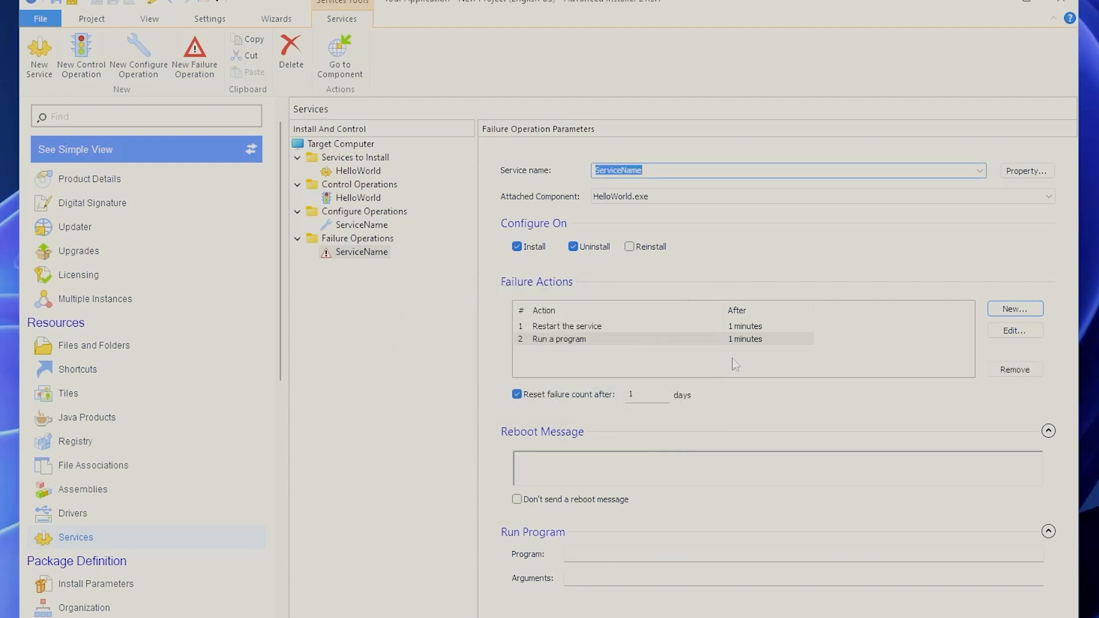